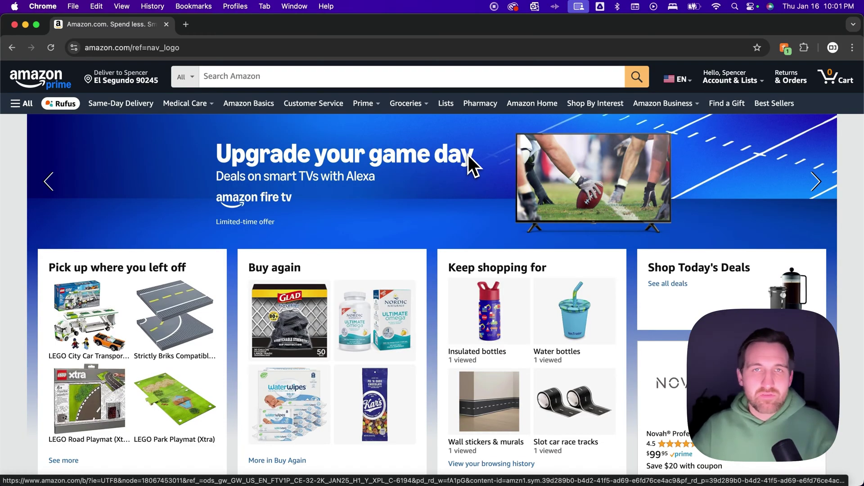
# Open Returns & Orders and scroll down to the order delivered January 14.
pyautogui.click(791, 83)
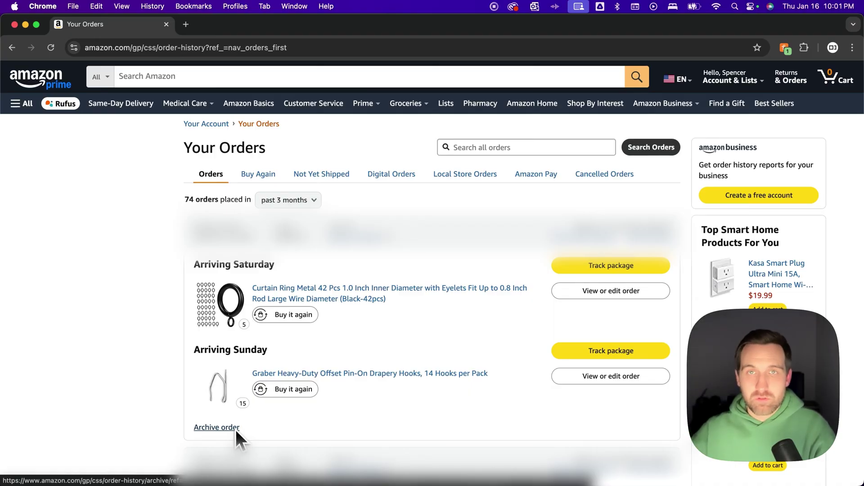
pyautogui.click(236, 430)
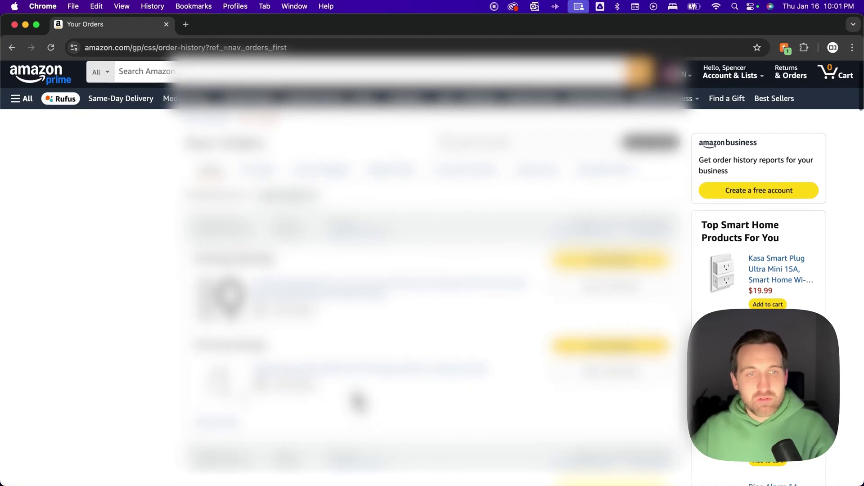
pyautogui.scroll(-5, 353, 401)
pyautogui.scroll(-2, 358, 401)
pyautogui.scroll(-3, 358, 401)
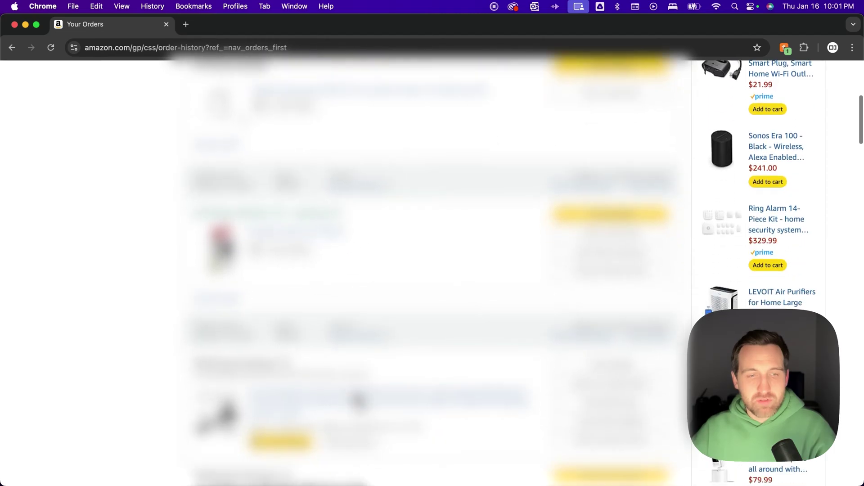
pyautogui.scroll(-3, 358, 401)
pyautogui.scroll(-2, 359, 399)
pyautogui.scroll(-1, 355, 390)
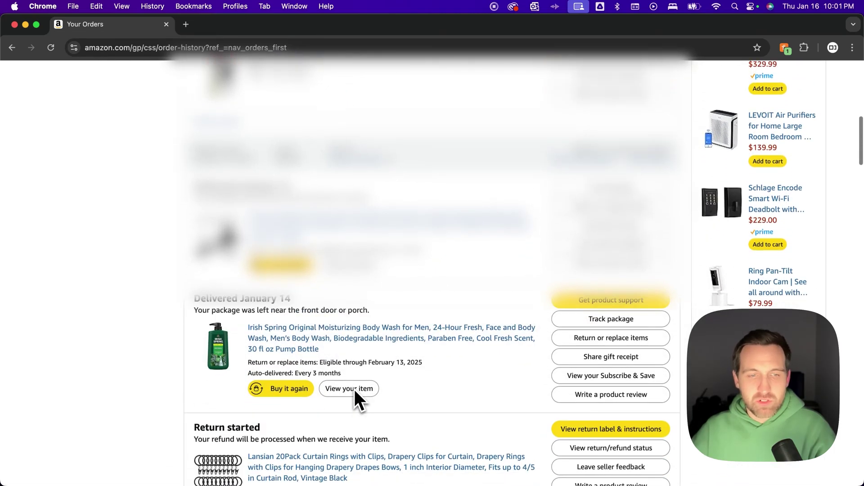
pyautogui.scroll(-2, 355, 390)
pyautogui.scroll(-1, 354, 390)
pyautogui.scroll(-1, 355, 390)
pyautogui.scroll(-1, 354, 390)
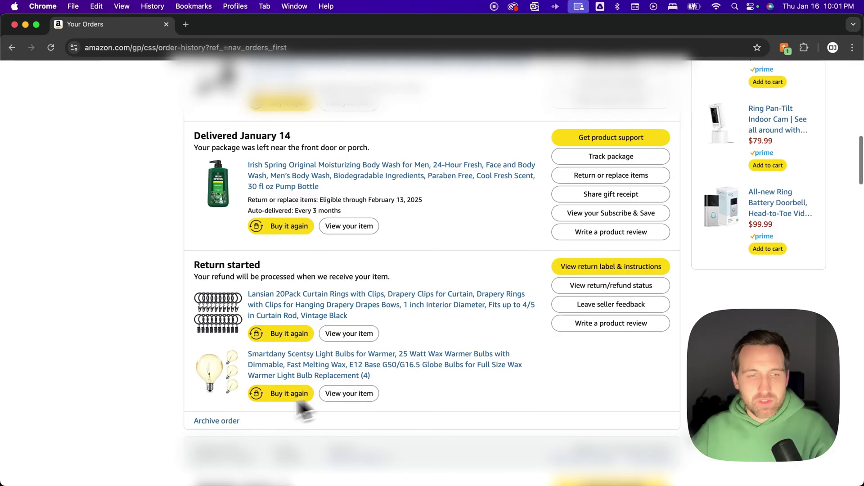
# Archive the January 14 order with the Irish Spring body wash and Scentsy bulbs.
pyautogui.click(220, 423)
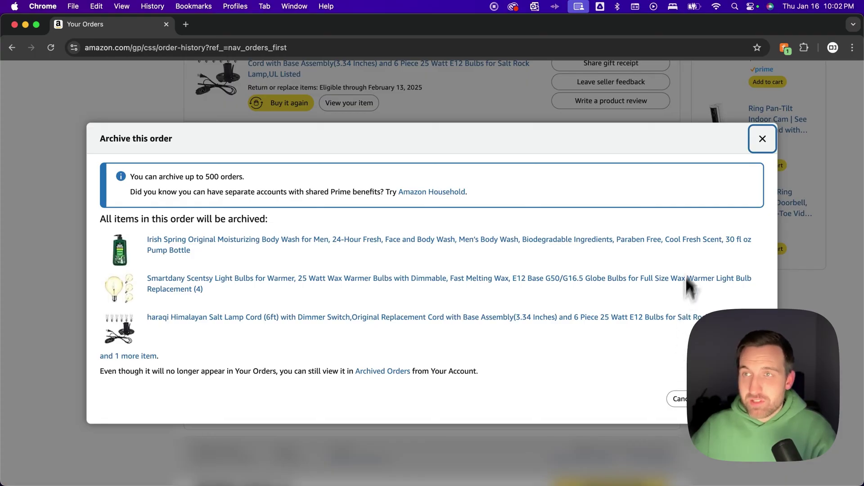
pyautogui.moveTo(863, 23); pyautogui.dragTo(709, 25)
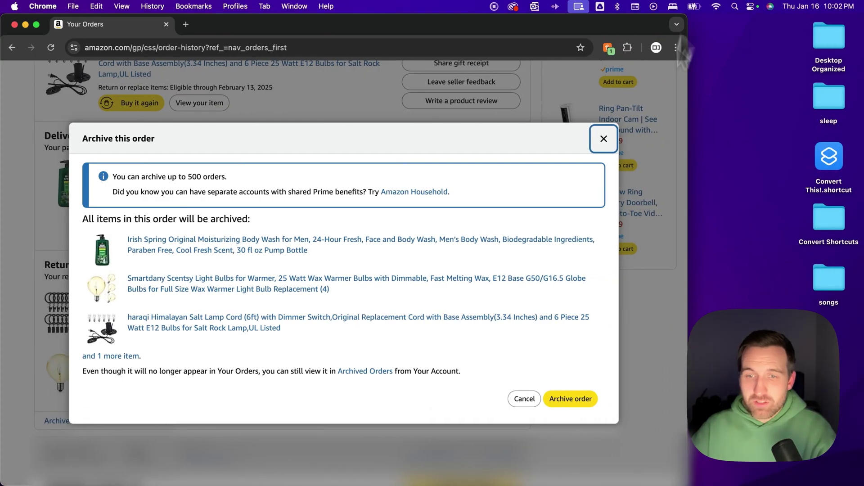
pyautogui.click(573, 399)
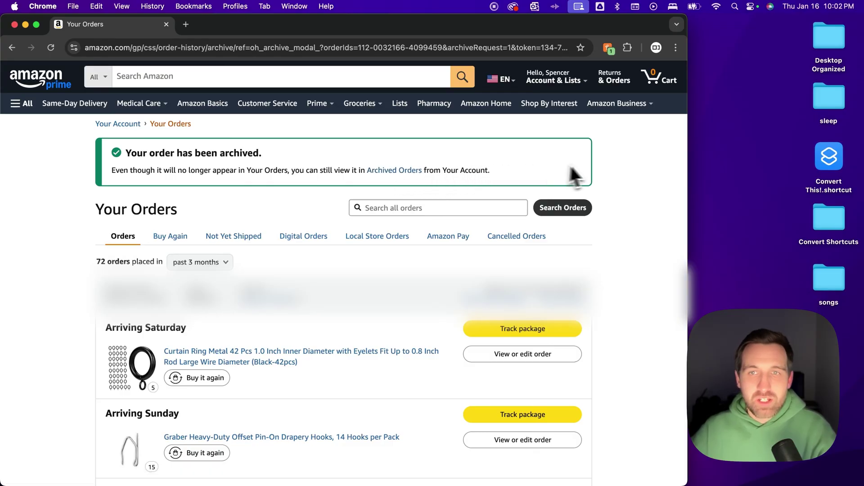
# Maximize the Chrome window to full screen.
pyautogui.doubleClick(652, 24)
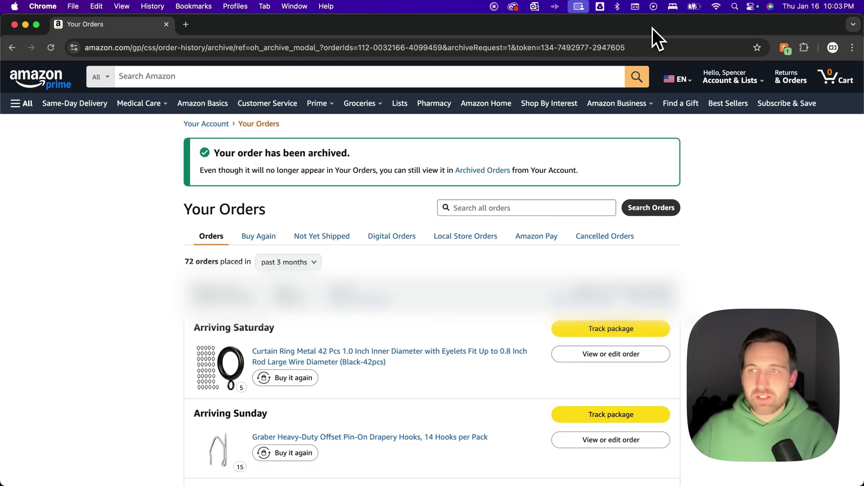
pyautogui.moveTo(731, 76)
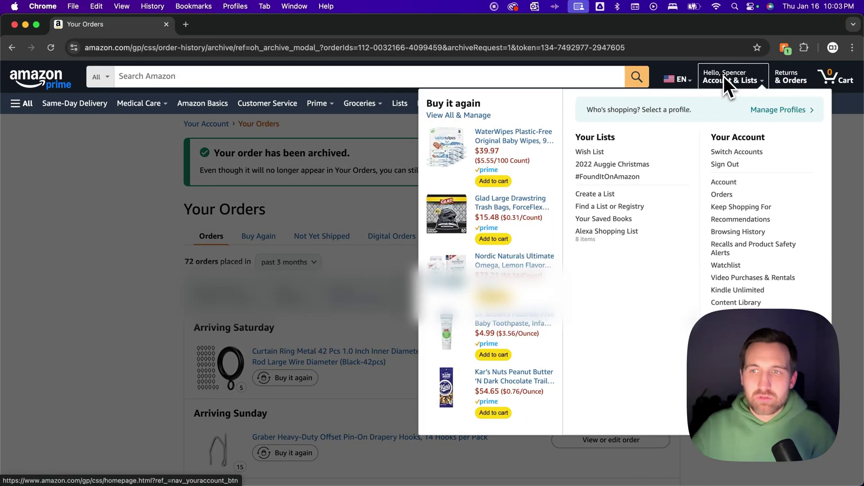
# Go to Your Account and open Amazon Household under Shopping programs and rentals.
pyautogui.click(724, 182)
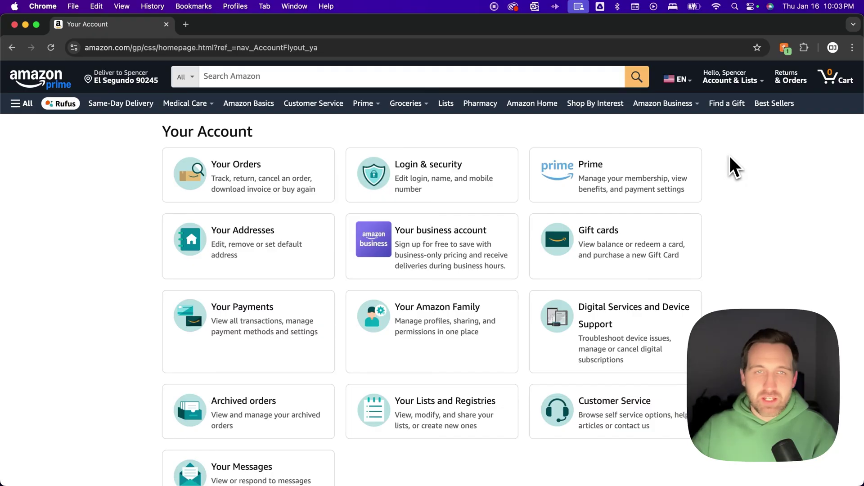
pyautogui.scroll(-2, 730, 156)
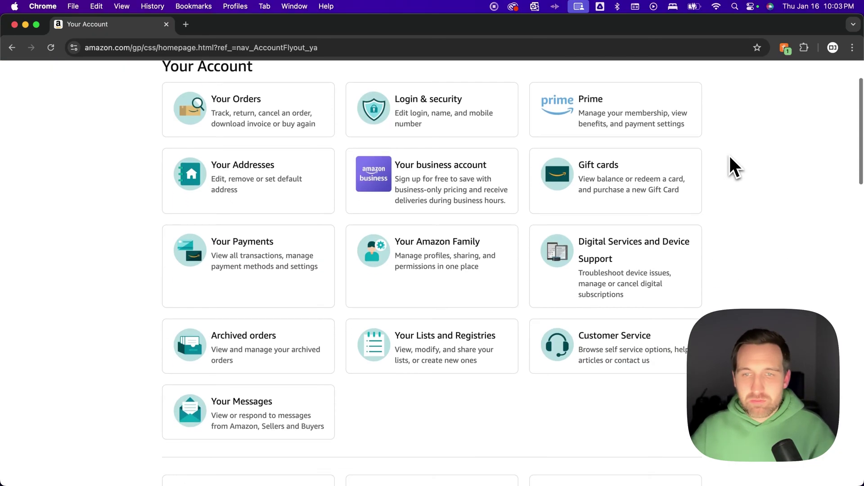
pyautogui.scroll(-3, 729, 156)
pyautogui.scroll(-4, 721, 155)
pyautogui.scroll(-4, 711, 154)
pyautogui.scroll(-1, 581, 162)
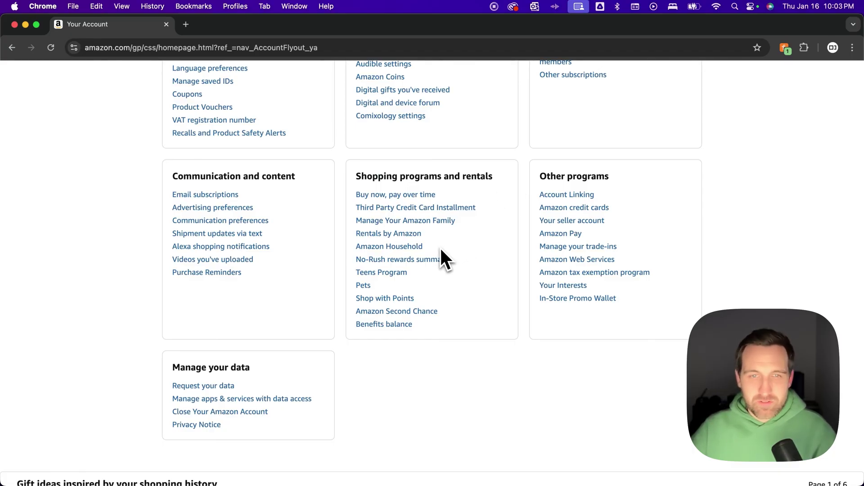
pyautogui.click(396, 247)
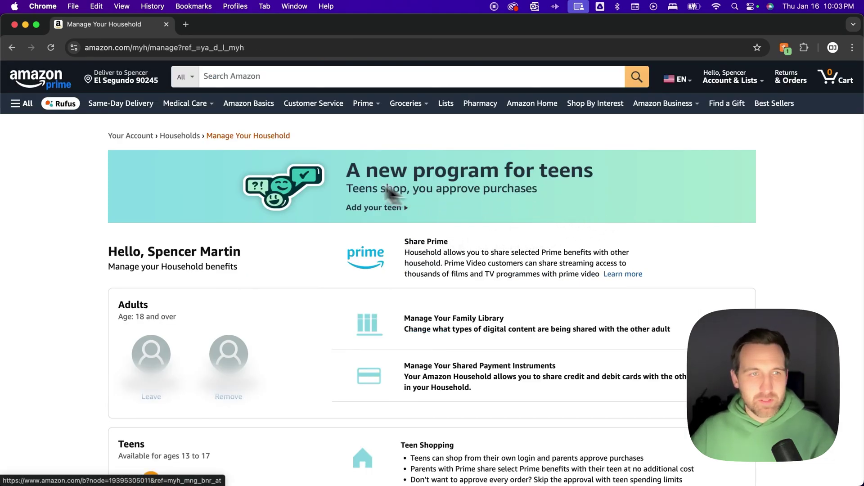
# Go to the Households breadcrumb page and scroll through the Amazon Household overview.
pyautogui.click(191, 136)
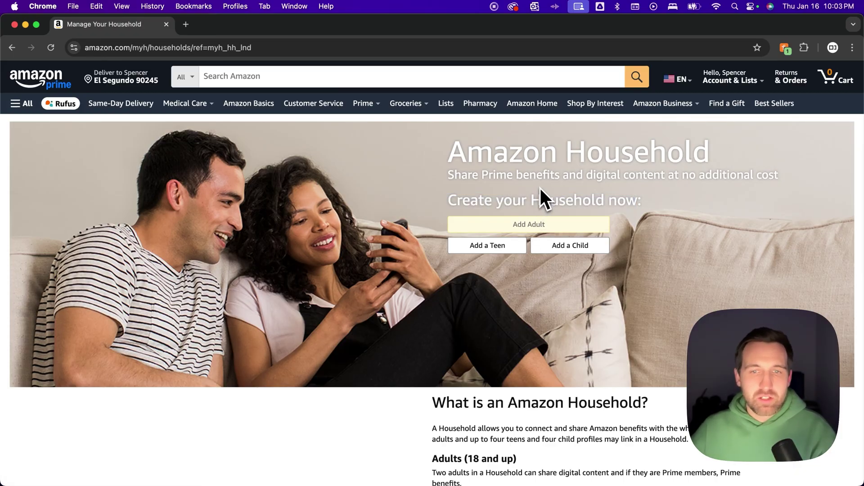
pyautogui.scroll(-3, 635, 191)
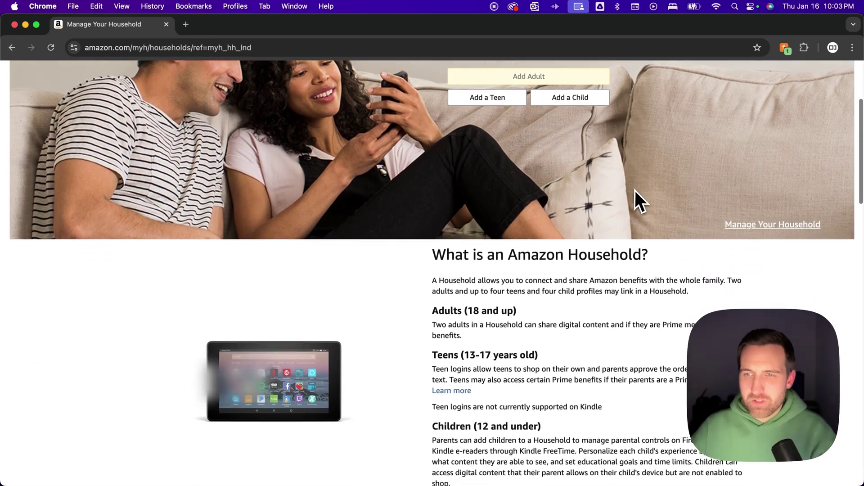
pyautogui.scroll(-1, 635, 191)
# Return to Manage Your Household and review its Adults, Teens and Children sections.
pyautogui.click(777, 201)
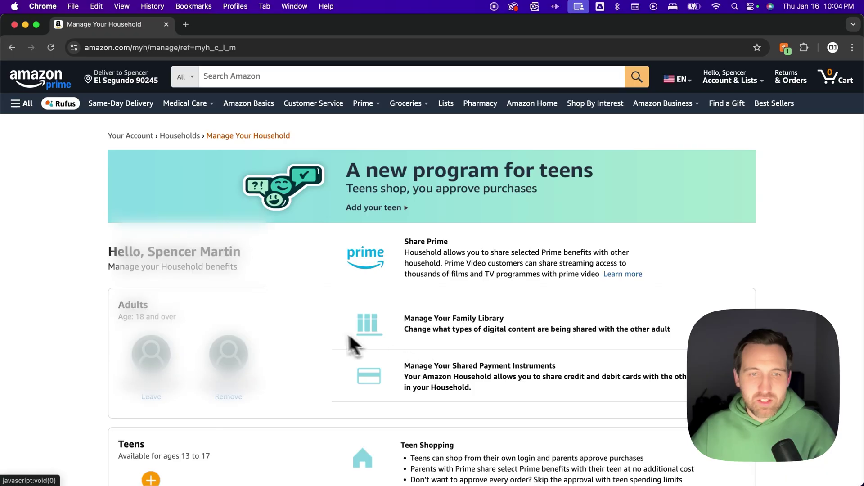
pyautogui.scroll(-3, 317, 325)
pyautogui.scroll(-1, 318, 328)
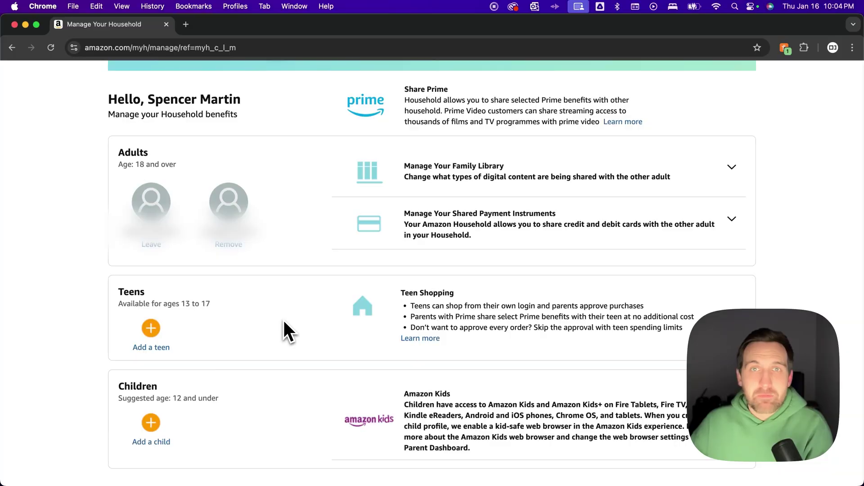
pyautogui.scroll(2, 283, 319)
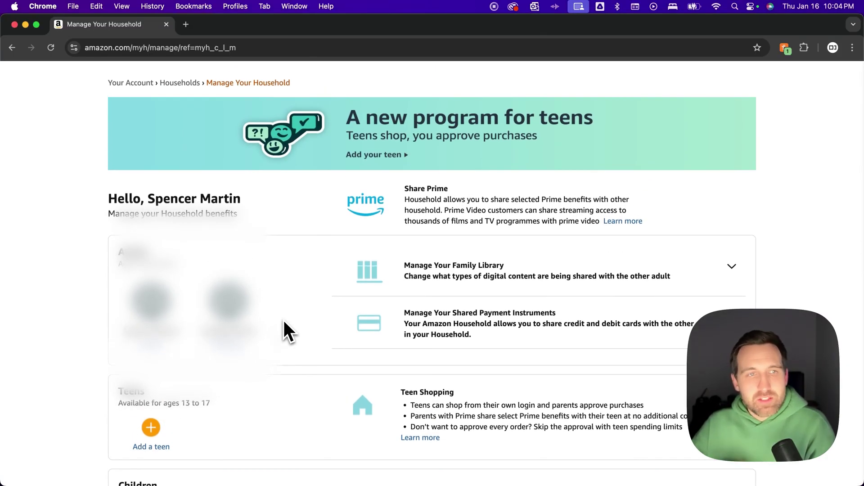
pyautogui.scroll(1, 283, 320)
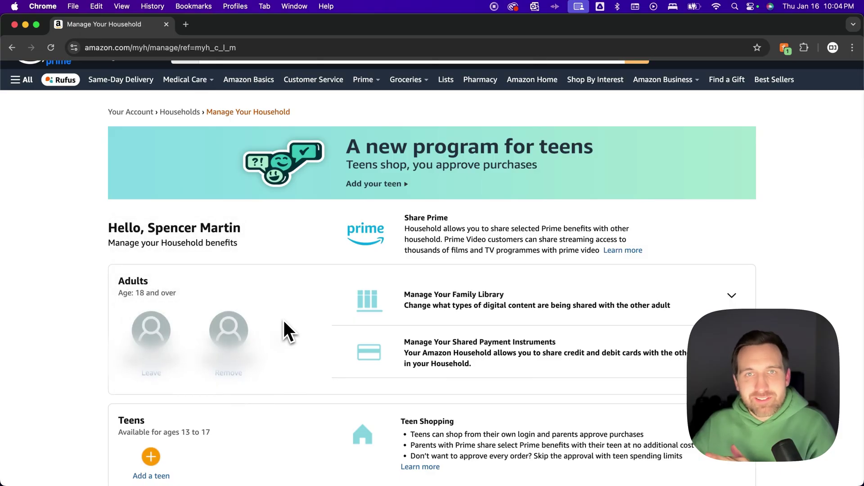